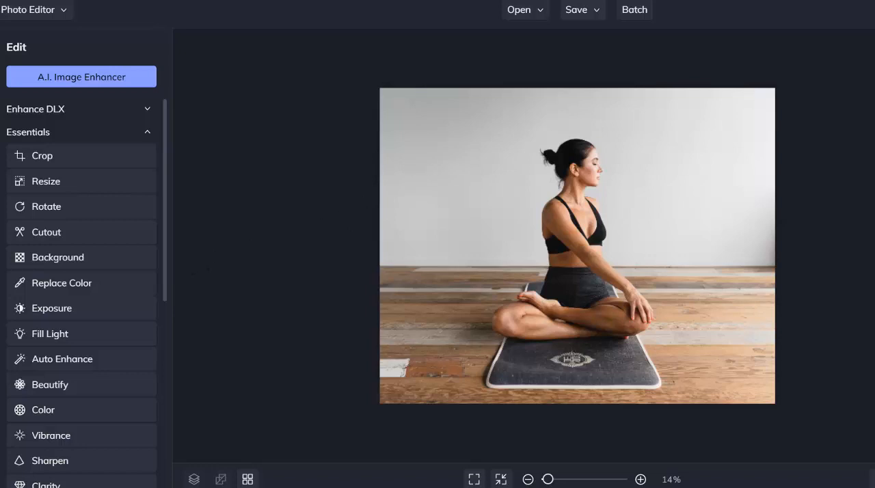
# Step: Apply the Cartoonizer 4 artistic effect to the yoga photo at roughly two-thirds strength
pyautogui.moveTo(2, 108)
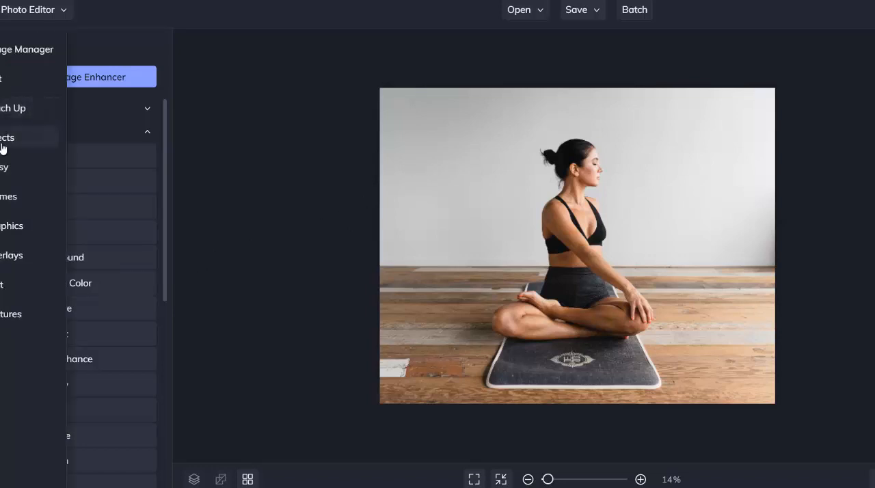
pyautogui.click(2, 169)
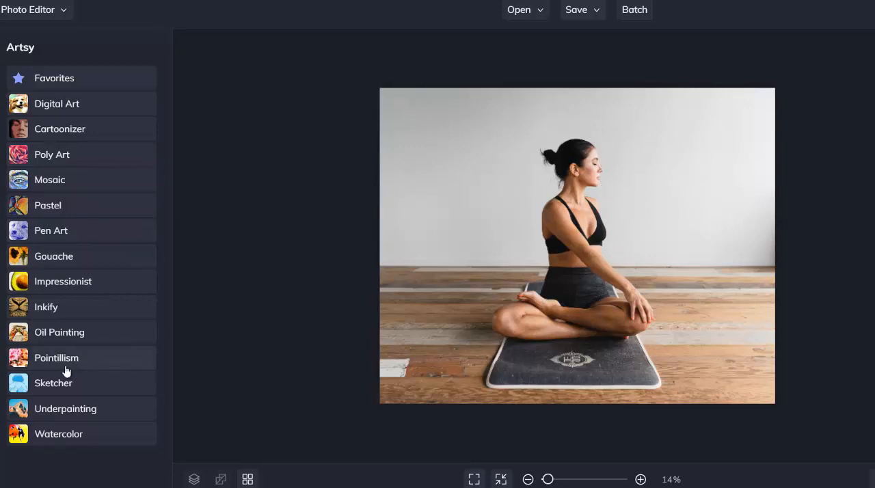
pyautogui.click(66, 137)
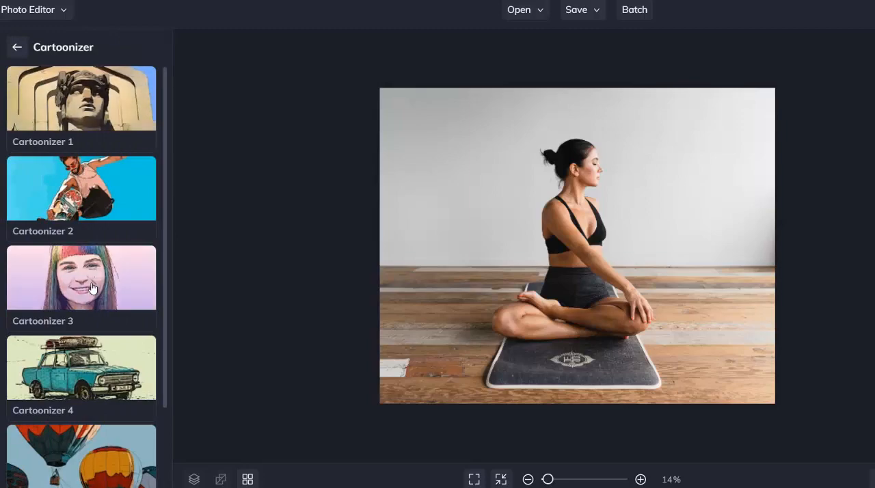
pyautogui.scroll(-3, 92, 288)
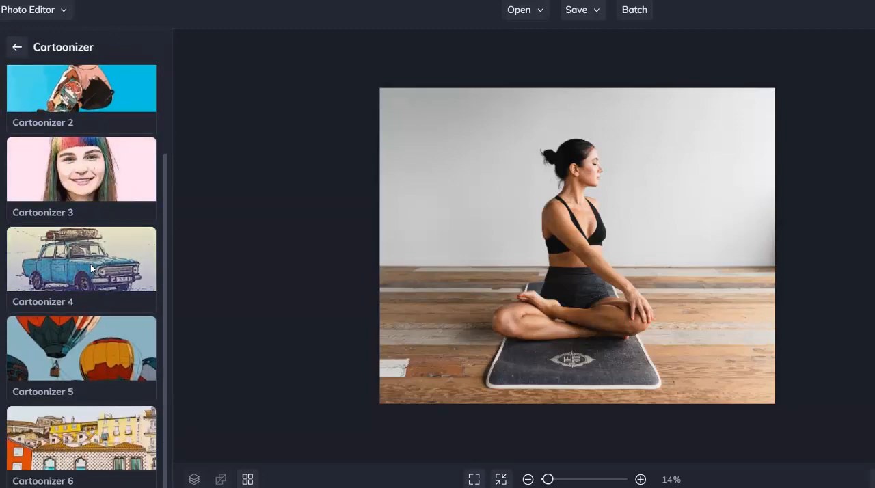
pyautogui.click(90, 264)
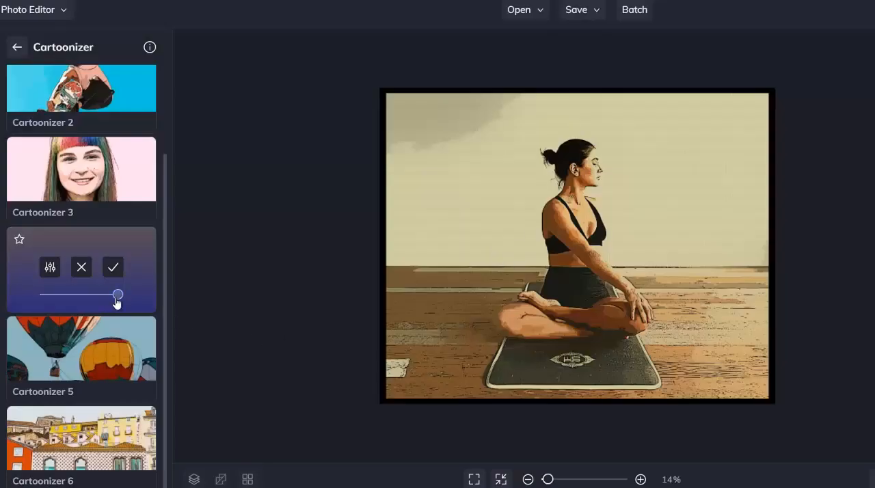
pyautogui.moveTo(107, 307); pyautogui.dragTo(90, 298)
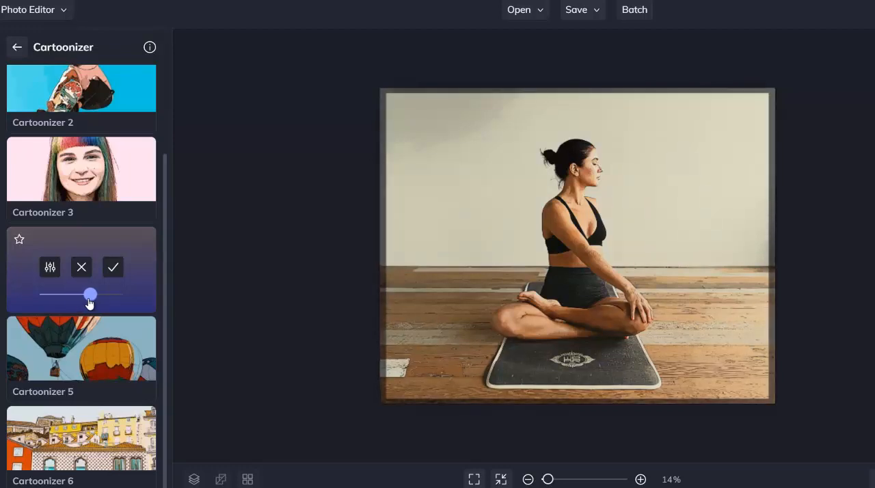
pyautogui.click(113, 267)
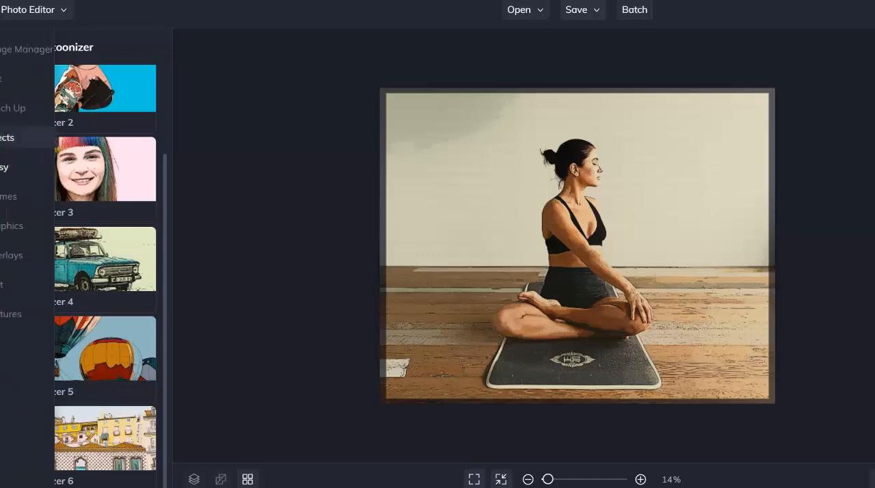
# Step: Browse the artistic filters, graphics and photo effects for another treatment for the yoga photo
pyautogui.click(2, 180)
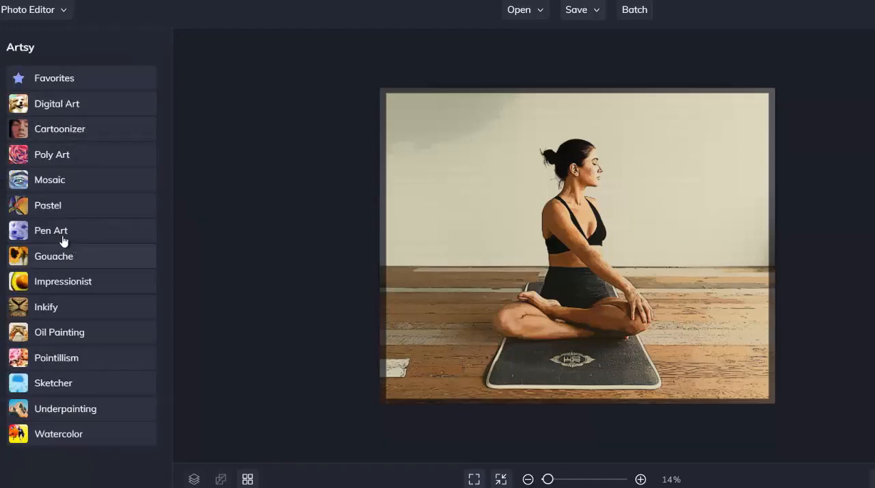
pyautogui.moveTo(2, 223)
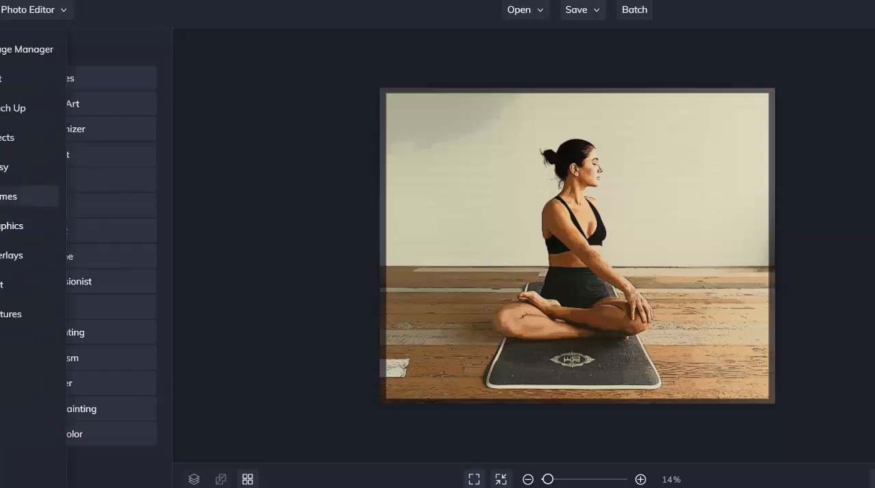
pyautogui.click(3, 225)
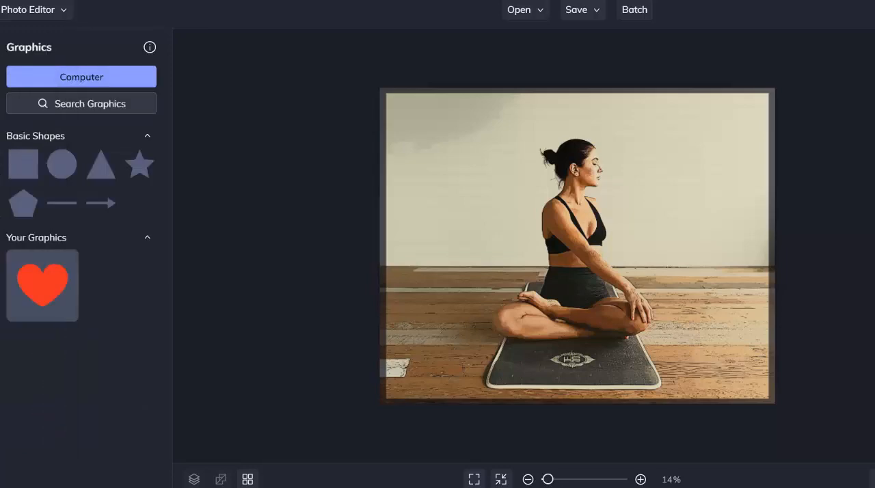
pyautogui.click(3, 168)
pyautogui.moveTo(3, 138)
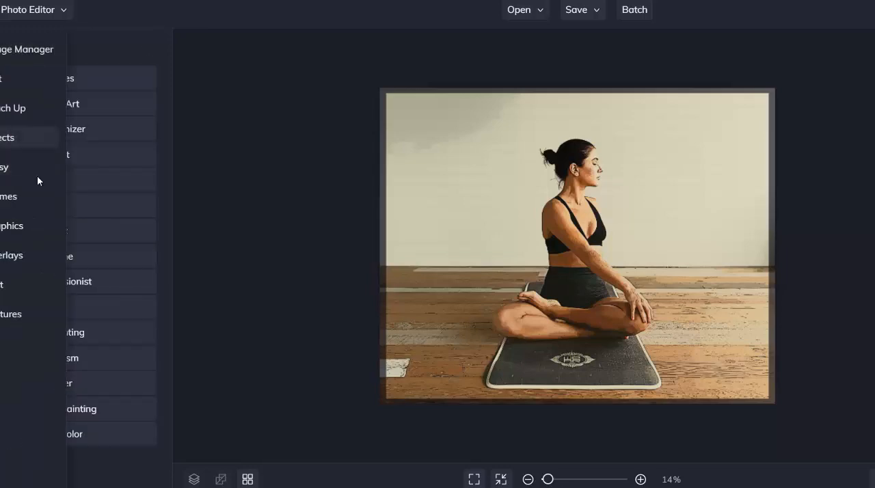
pyautogui.click(10, 139)
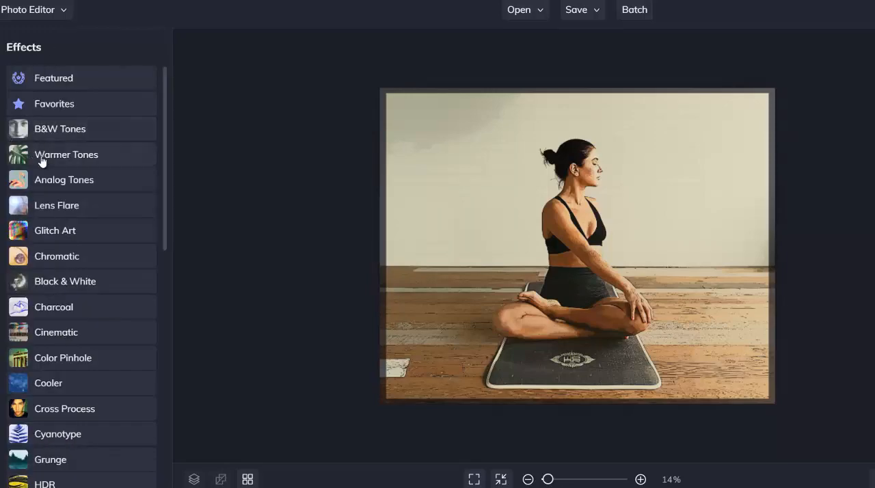
pyautogui.scroll(-2, 73, 233)
pyautogui.scroll(-2, 84, 261)
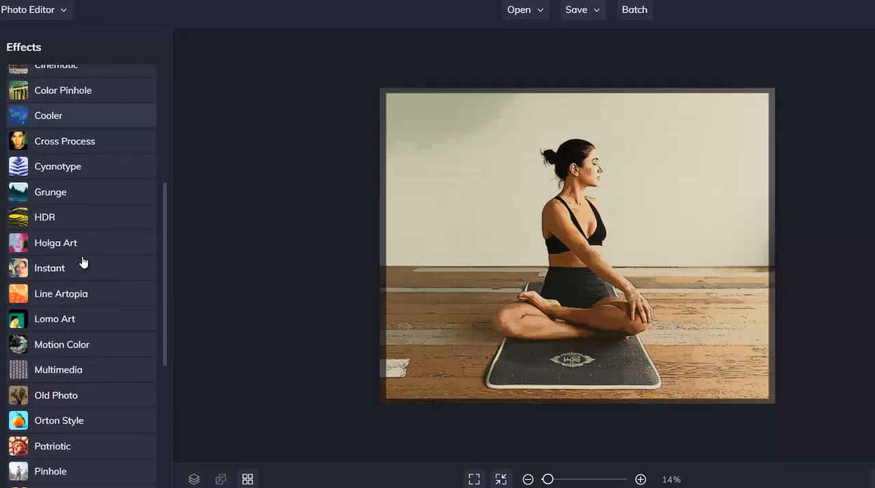
pyautogui.scroll(4, 66, 332)
# Step: Apply the Graphic Novel DLX digital art effect to the photo at slightly under half strength
pyautogui.moveTo(3, 167)
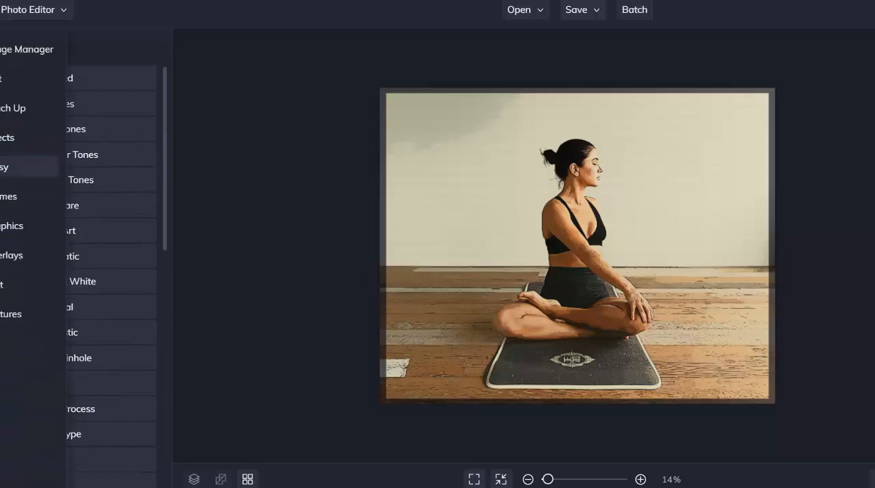
pyautogui.click(55, 167)
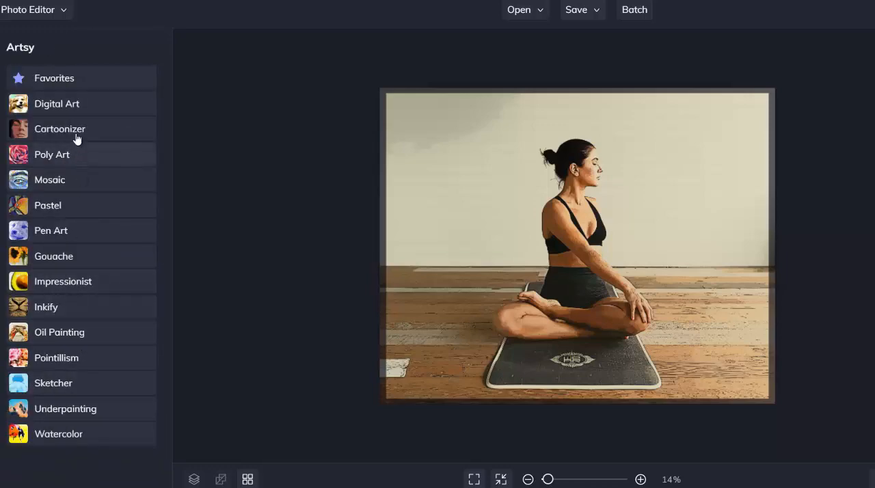
pyautogui.click(80, 106)
pyautogui.scroll(-2, 109, 212)
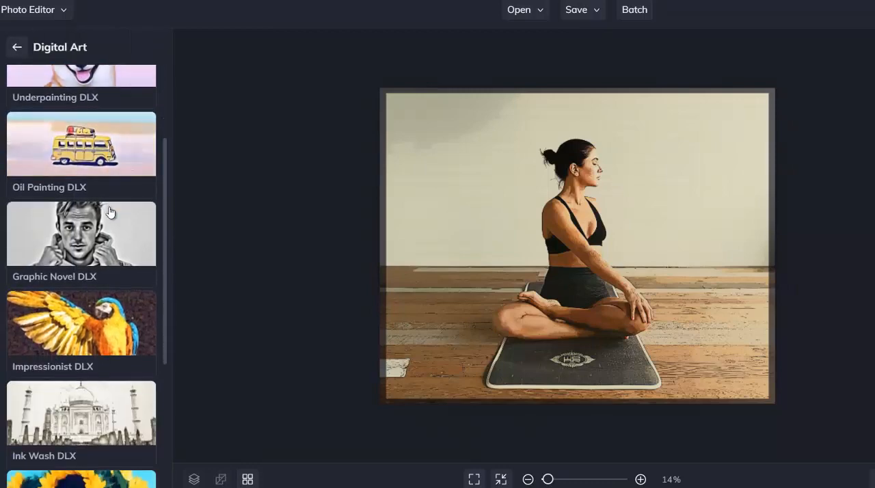
pyautogui.click(107, 239)
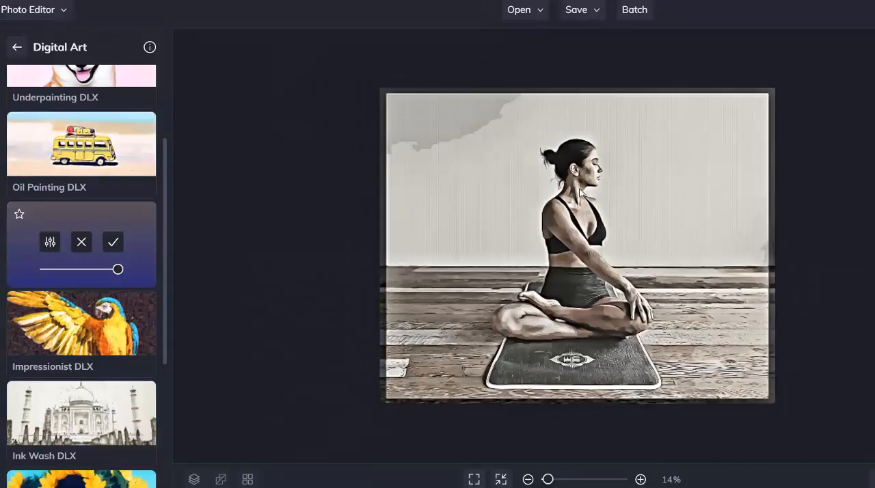
pyautogui.moveTo(117, 269); pyautogui.dragTo(74, 273)
pyautogui.click(111, 244)
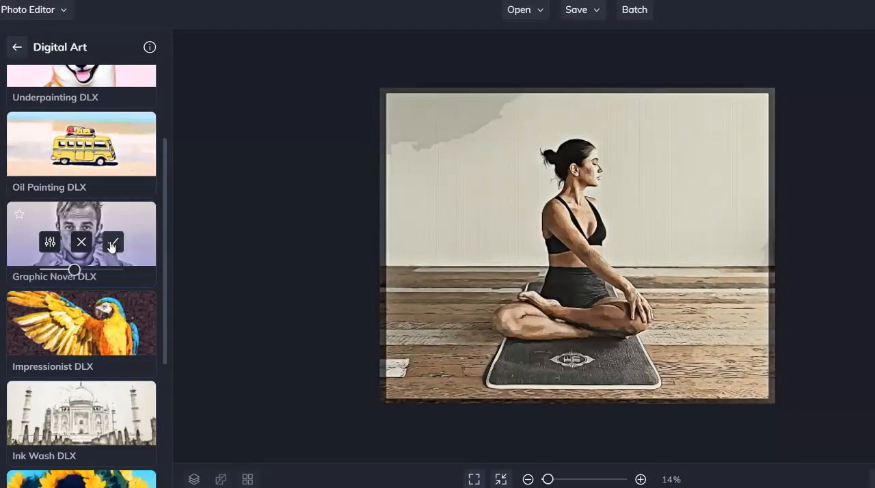
# Step: Sharpen the photo with an amount of 46%
pyautogui.moveTo(2, 196)
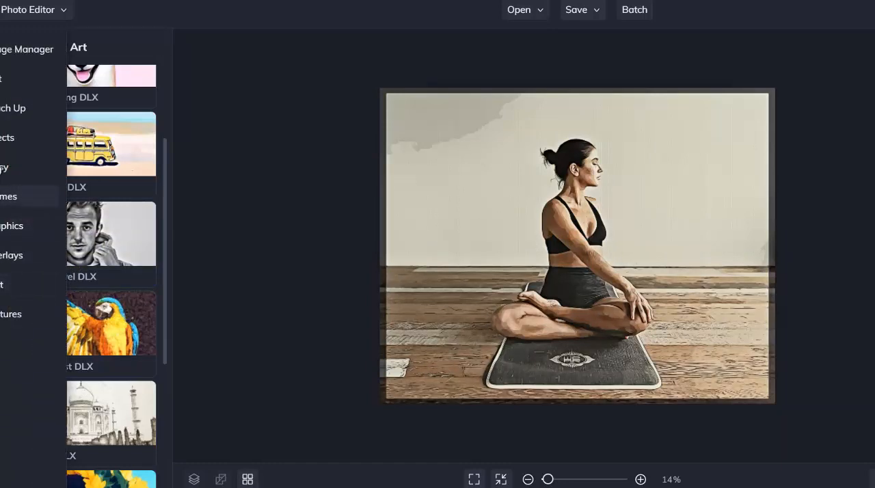
pyautogui.click(2, 80)
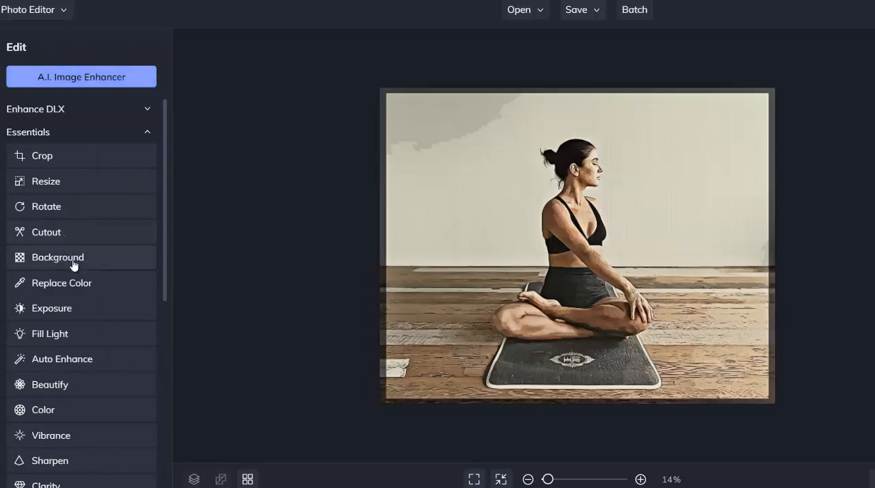
pyautogui.scroll(-1, 59, 264)
pyautogui.scroll(-1, 57, 265)
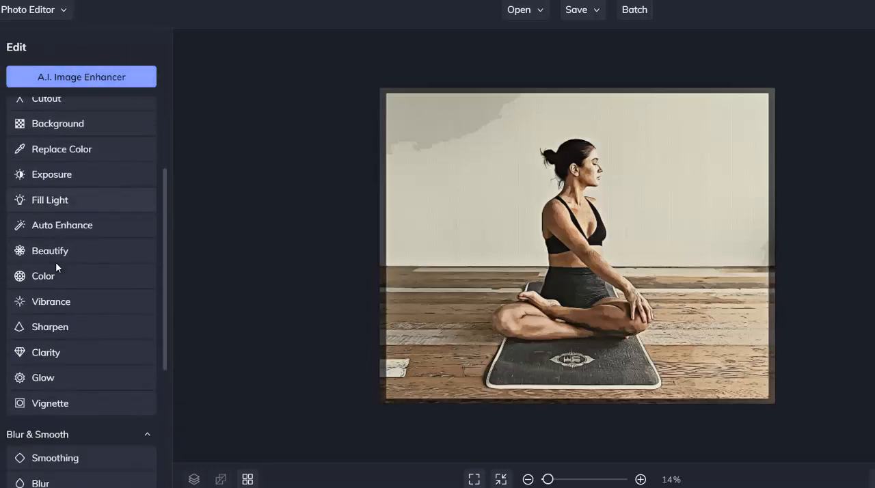
pyautogui.scroll(-1, 57, 268)
pyautogui.scroll(-1, 61, 356)
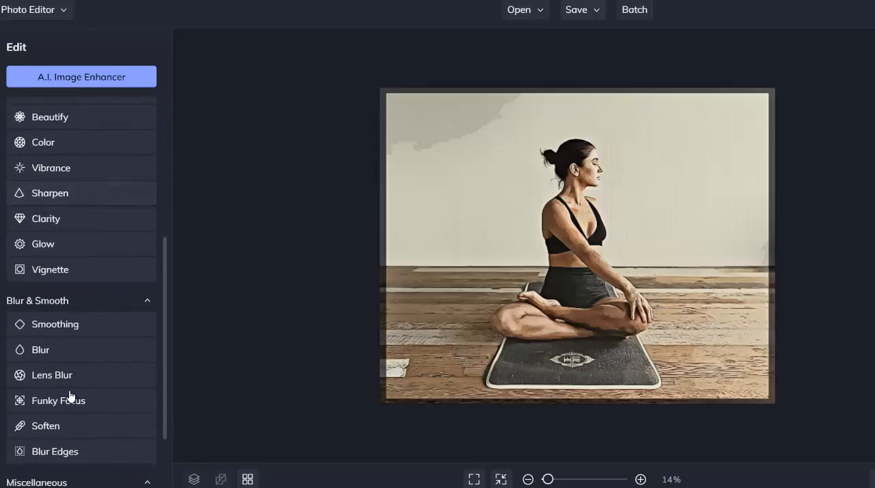
pyautogui.scroll(-1, 82, 323)
pyautogui.scroll(-1, 83, 327)
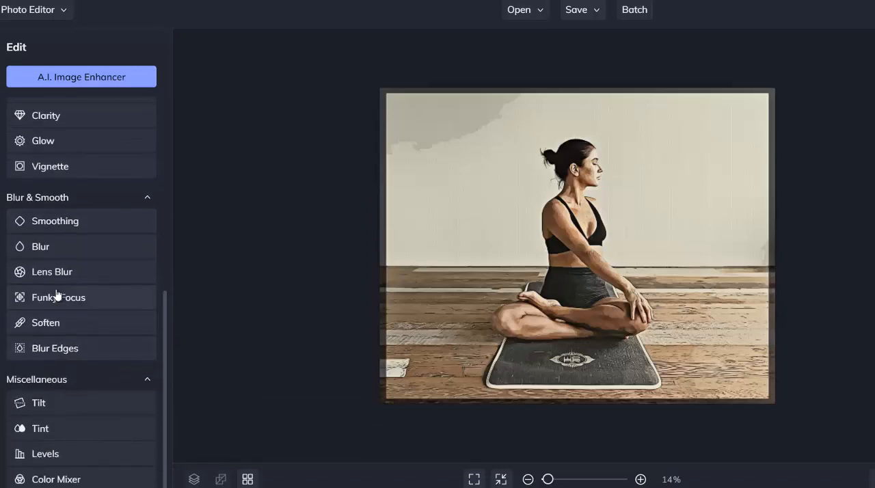
pyautogui.scroll(3, 59, 294)
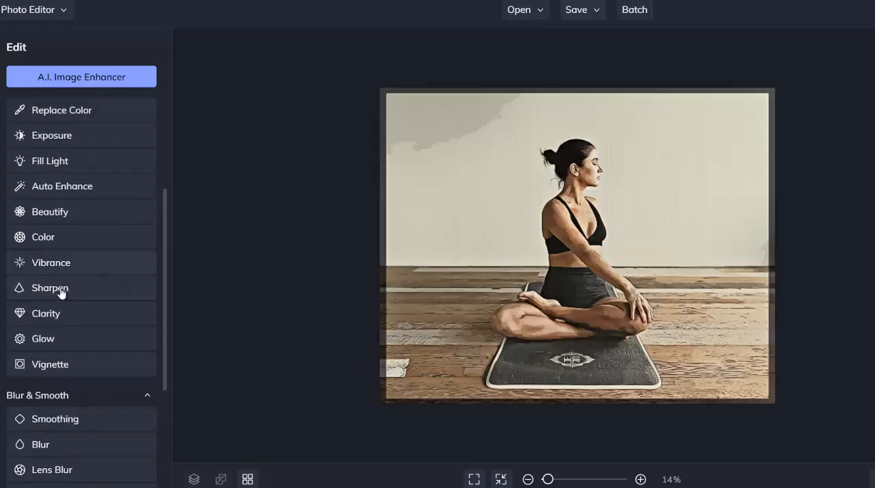
pyautogui.click(59, 294)
pyautogui.moveTo(47, 158); pyautogui.dragTo(76, 158)
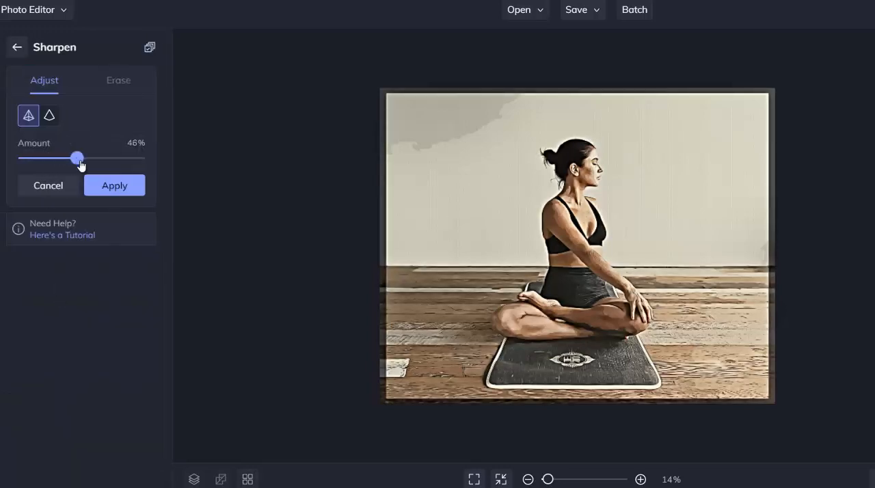
pyautogui.click(117, 191)
# Step: Apply the Wrinkles touch-up to the photo at 61% strength with an adjusted brush size
pyautogui.scroll(2, 102, 195)
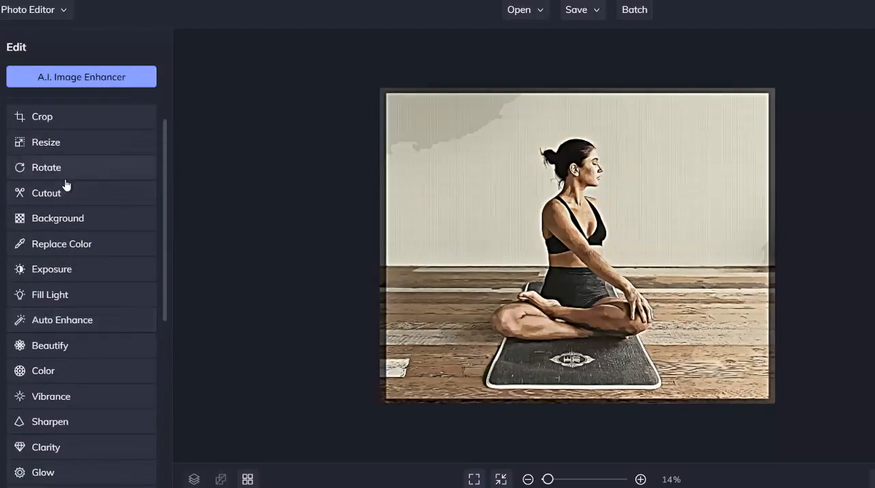
pyautogui.scroll(1, 61, 132)
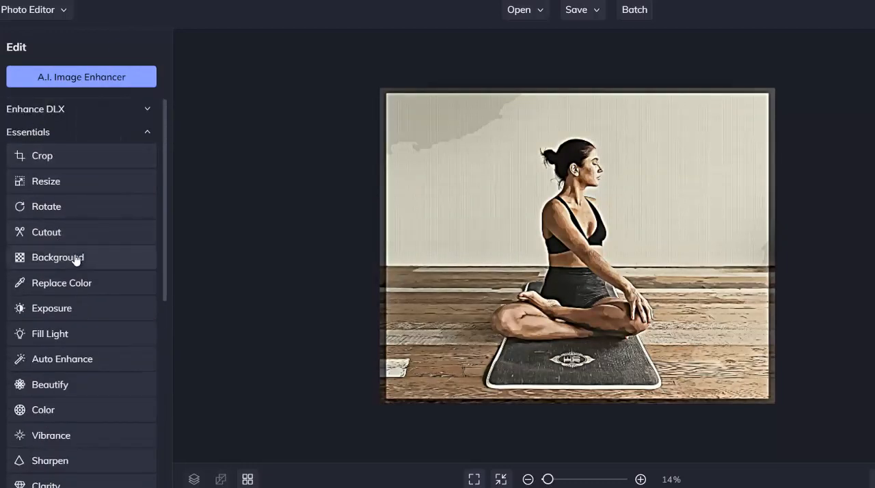
pyautogui.moveTo(1, 226)
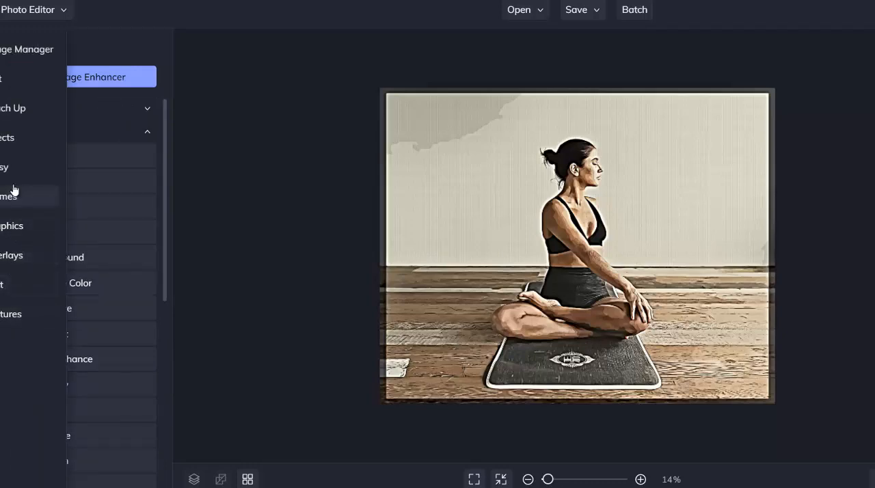
pyautogui.click(10, 113)
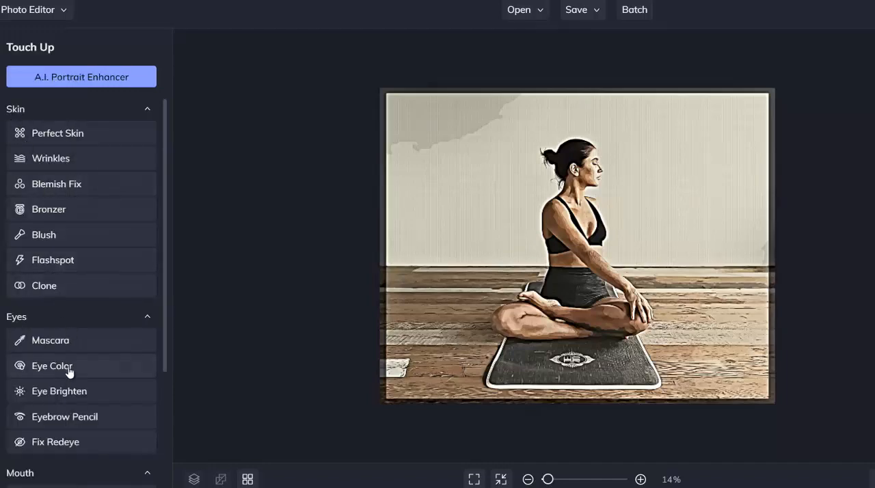
pyautogui.click(70, 163)
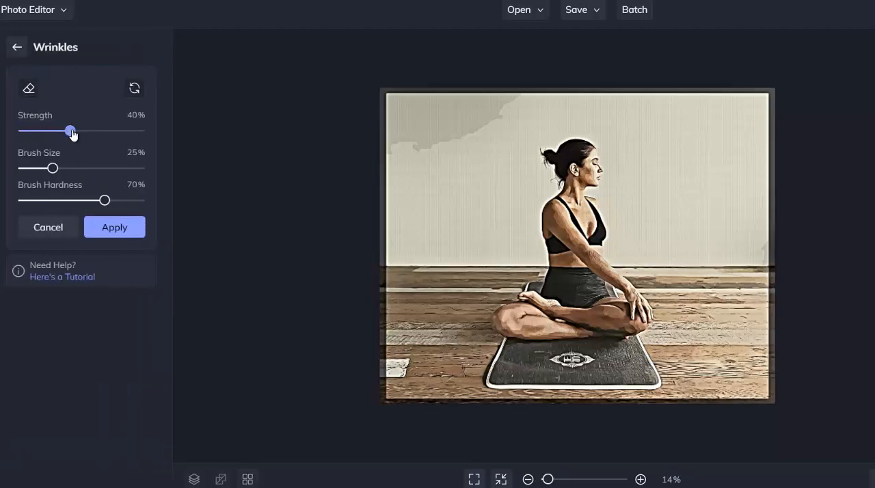
pyautogui.moveTo(70, 131)
pyautogui.mouseDown()
pyautogui.moveTo(62, 131)
pyautogui.moveTo(95, 130)
pyautogui.mouseUp()
pyautogui.moveTo(49, 173)
pyautogui.mouseDown()
pyautogui.moveTo(41, 175)
pyautogui.moveTo(49, 176)
pyautogui.mouseUp()
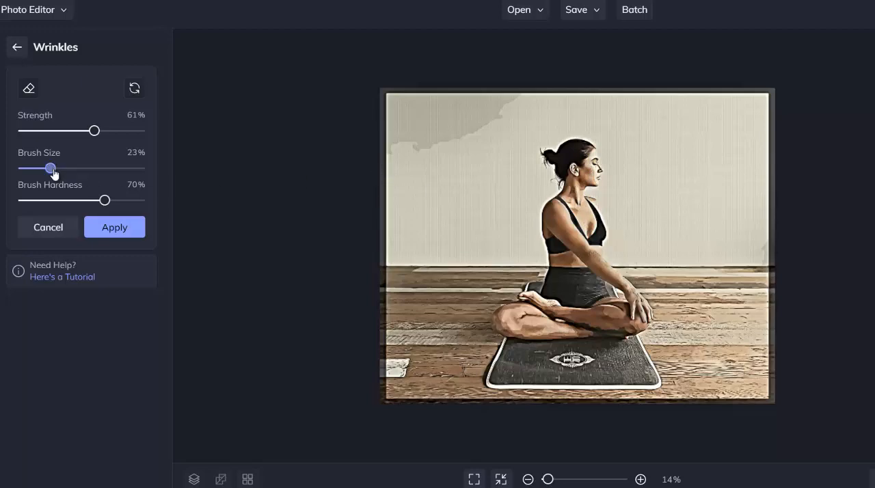
pyautogui.moveTo(54, 174); pyautogui.dragTo(60, 174)
pyautogui.click(127, 228)
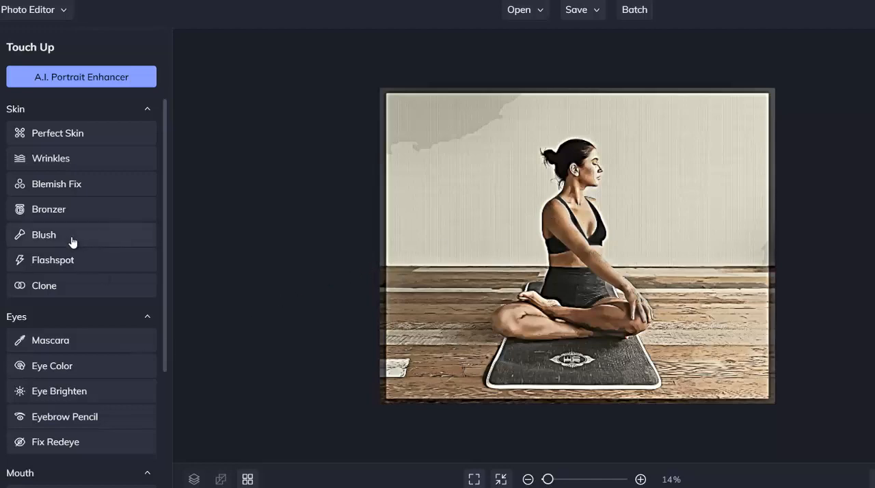
# Step: Reshape the woman's torso between waist and chest using the Reshape smudge brush at 38% brush size and apply the change
pyautogui.scroll(-3, 60, 216)
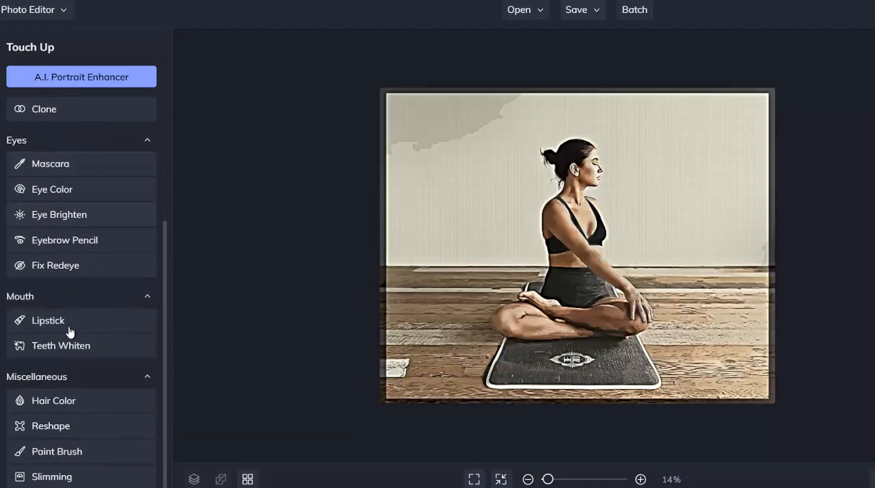
pyautogui.click(49, 427)
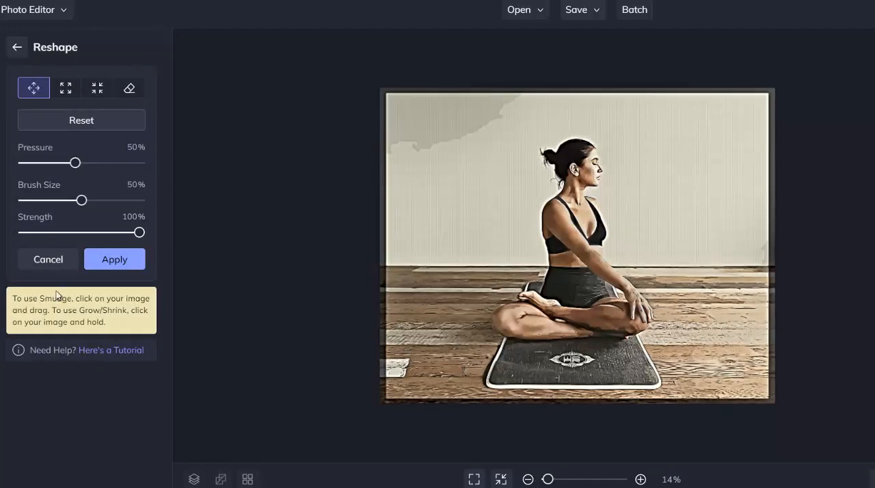
pyautogui.moveTo(77, 201); pyautogui.dragTo(67, 200)
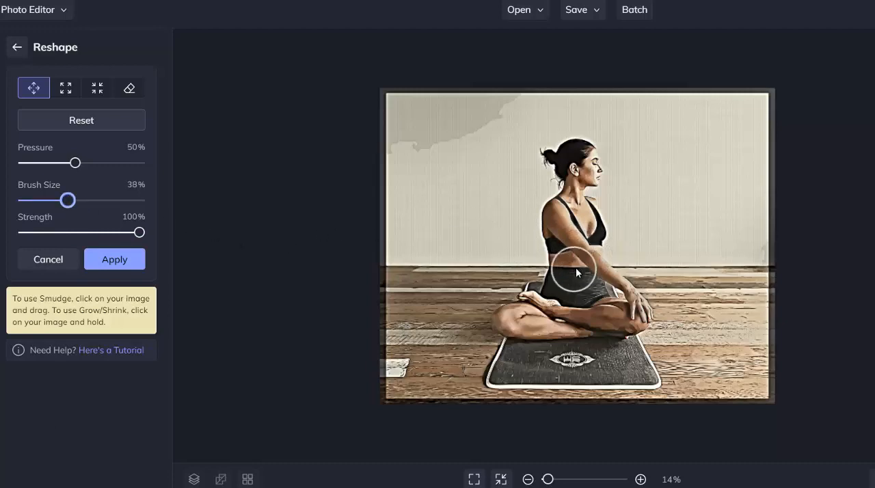
pyautogui.moveTo(578, 266); pyautogui.dragTo(608, 243)
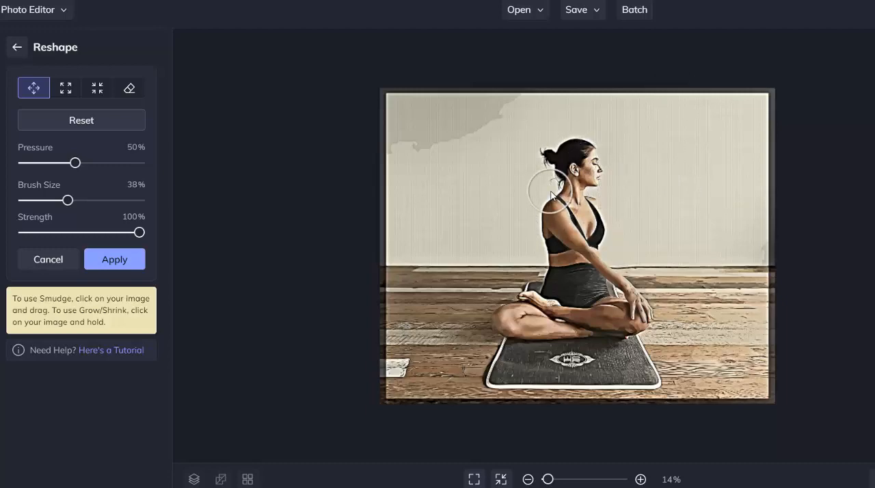
pyautogui.click(103, 259)
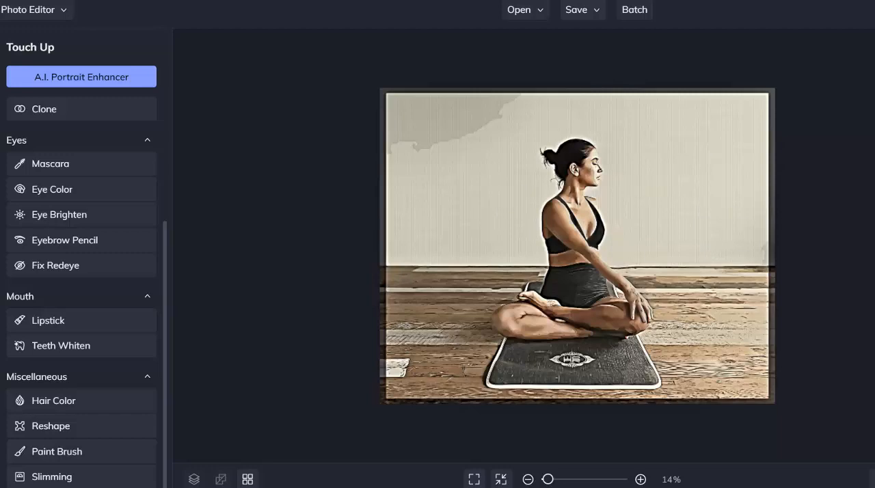
# Step: Apply the Underpainting 1 artsy effect to the photo at about half strength
pyautogui.click(4, 137)
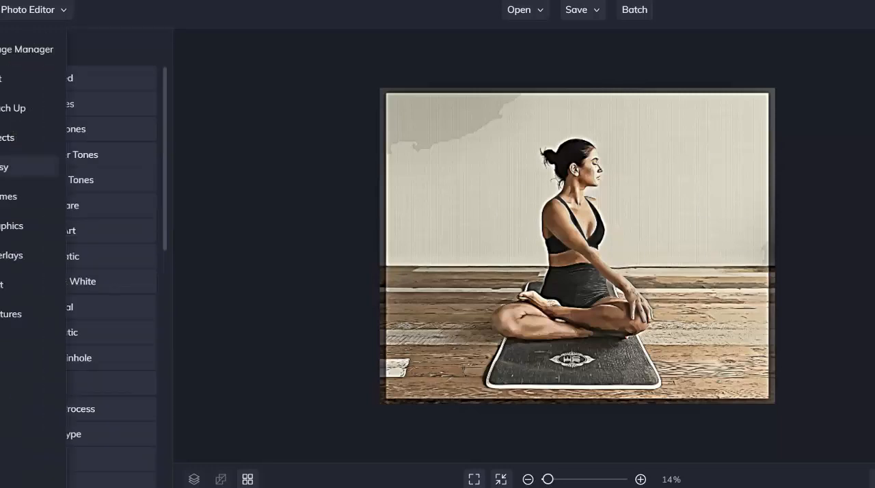
pyautogui.click(14, 167)
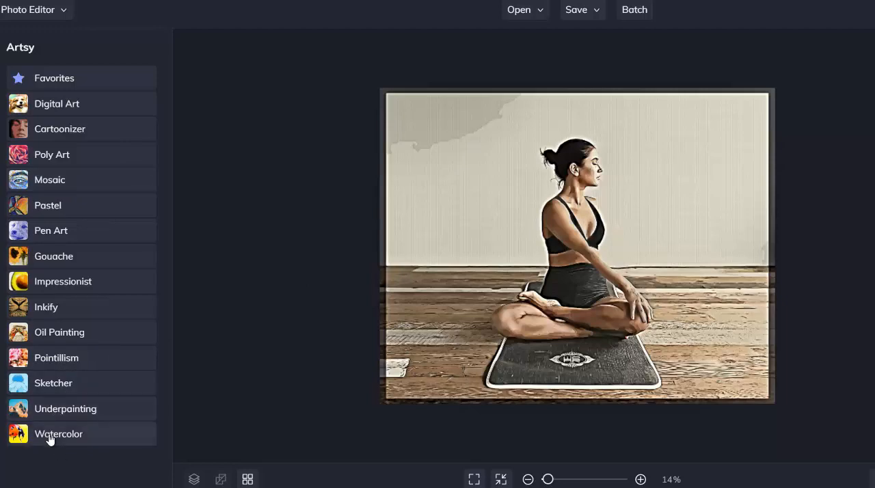
pyautogui.click(56, 410)
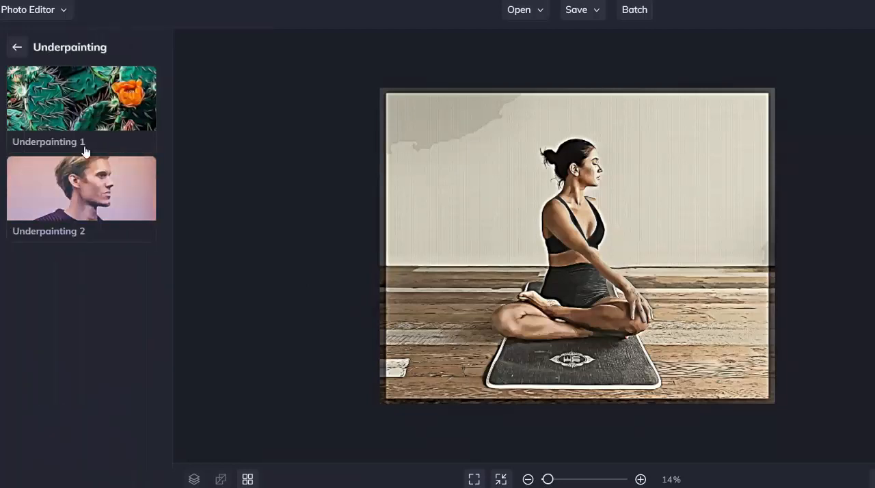
pyautogui.click(84, 108)
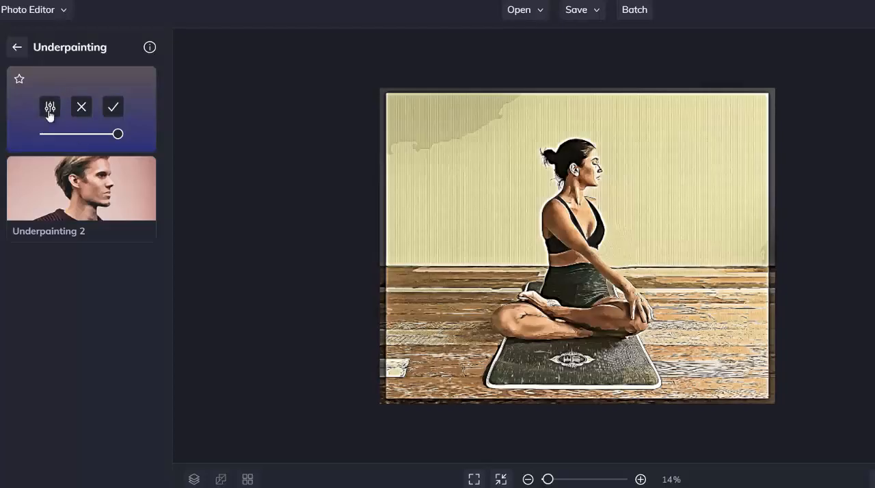
pyautogui.moveTo(118, 134); pyautogui.dragTo(80, 147)
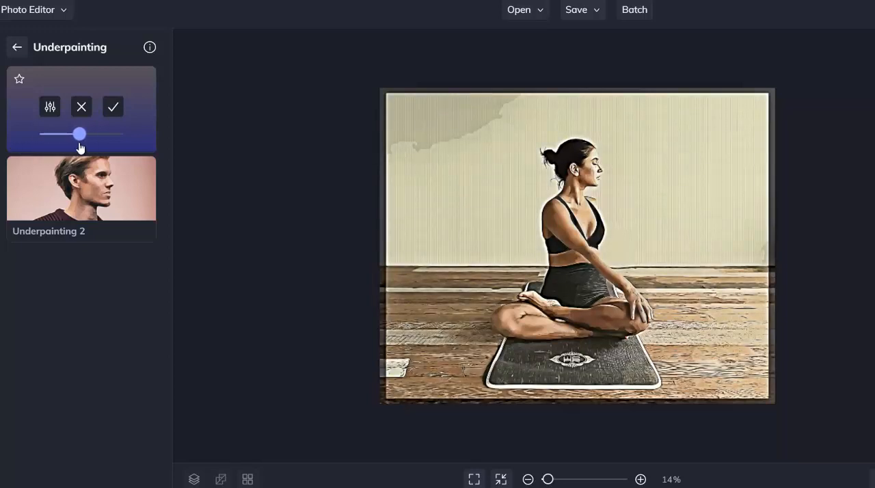
pyautogui.click(114, 108)
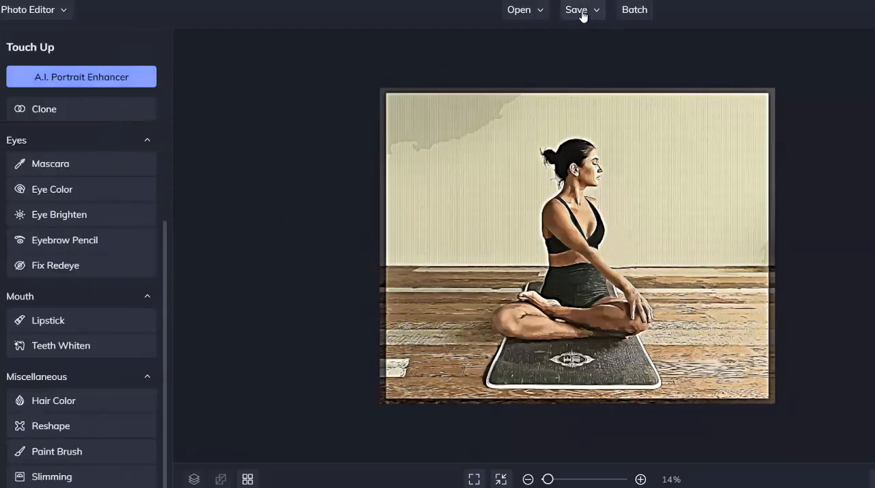
# Step: Review the available save destinations for the photo without saving it
pyautogui.click(581, 15)
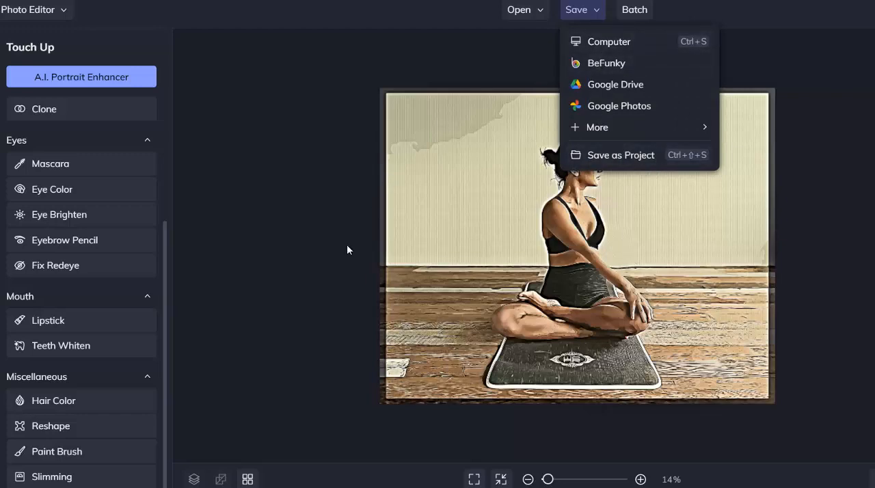
pyautogui.click(237, 257)
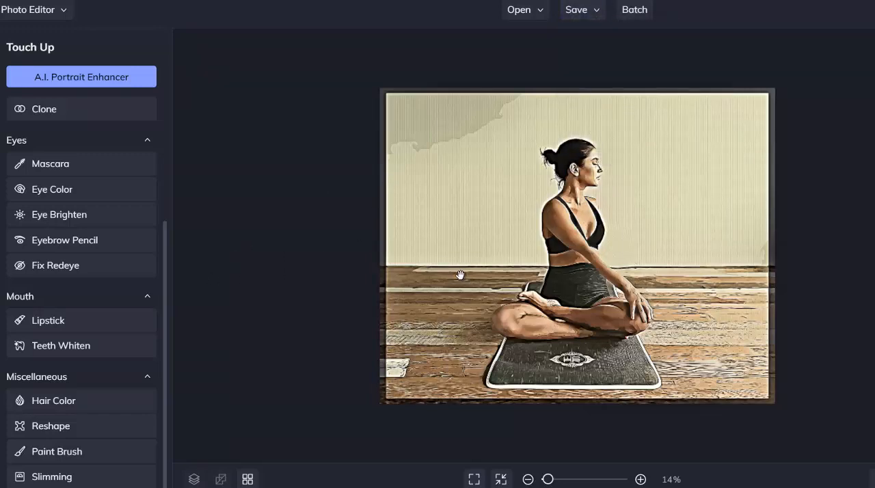